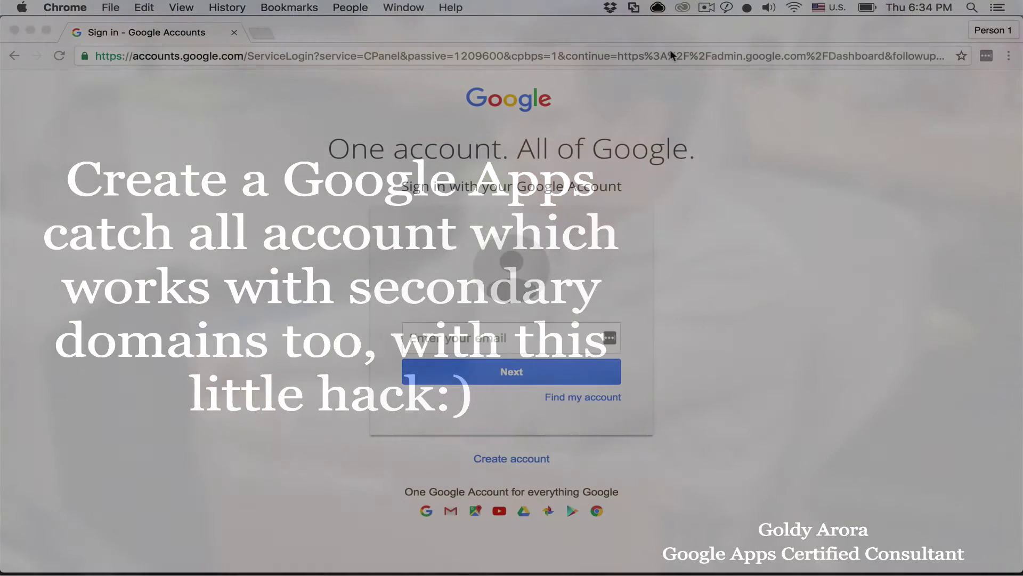
- Go to admin.google.com and sign in with the administrator email and password
type("admin.google.com")
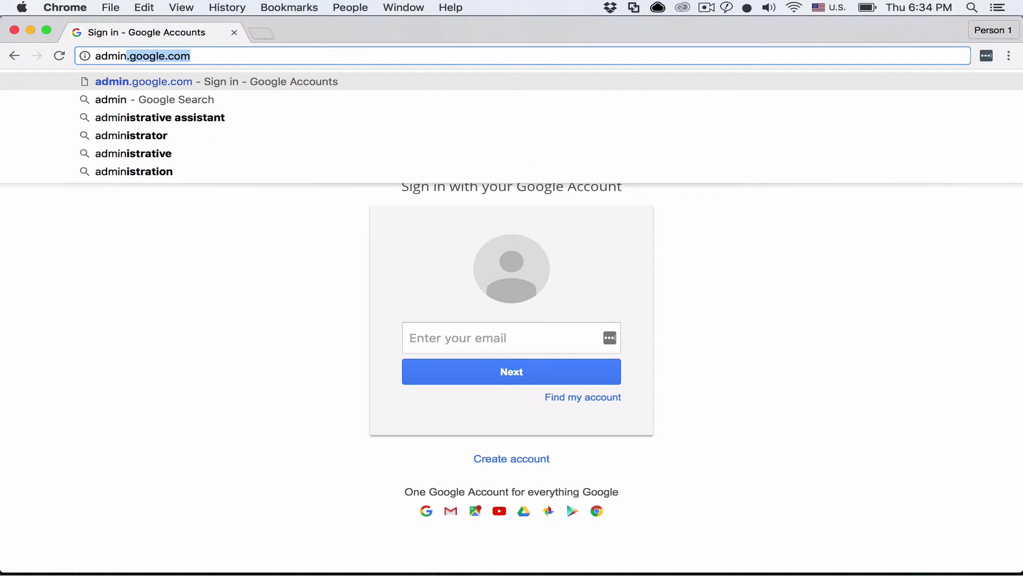
key("Return")
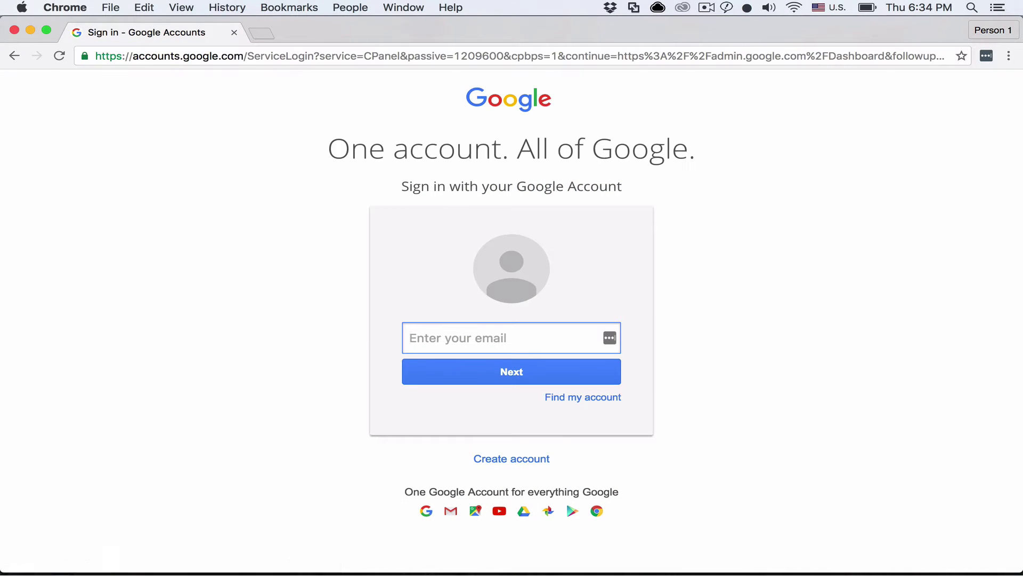
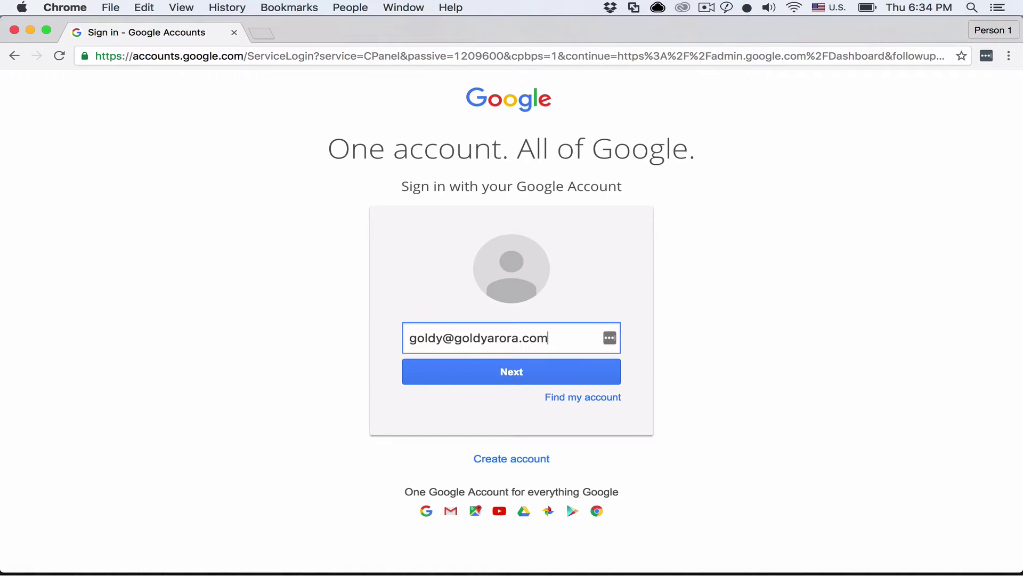
key("Return")
type("•••")
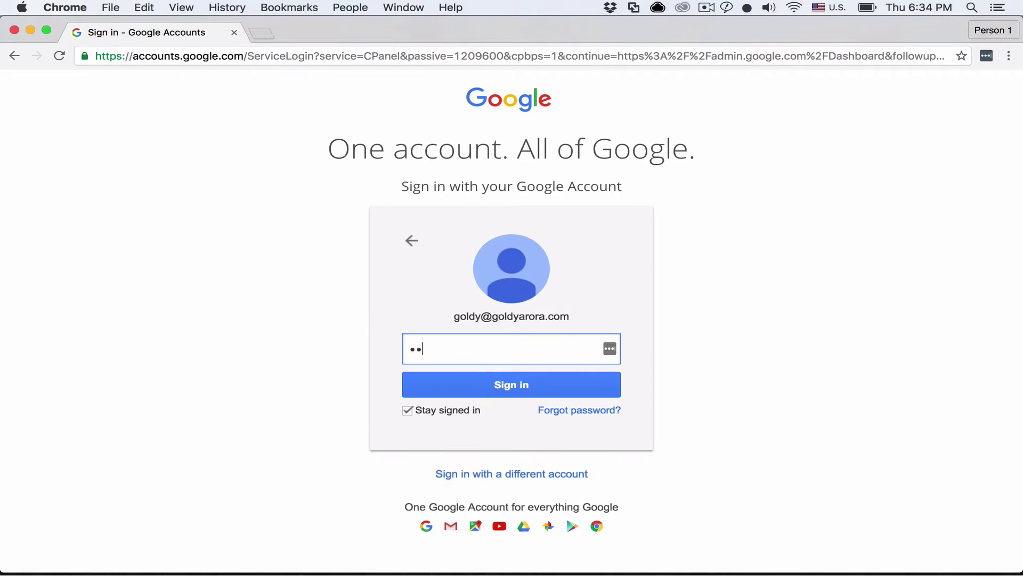
type("•••••••")
key("Return")
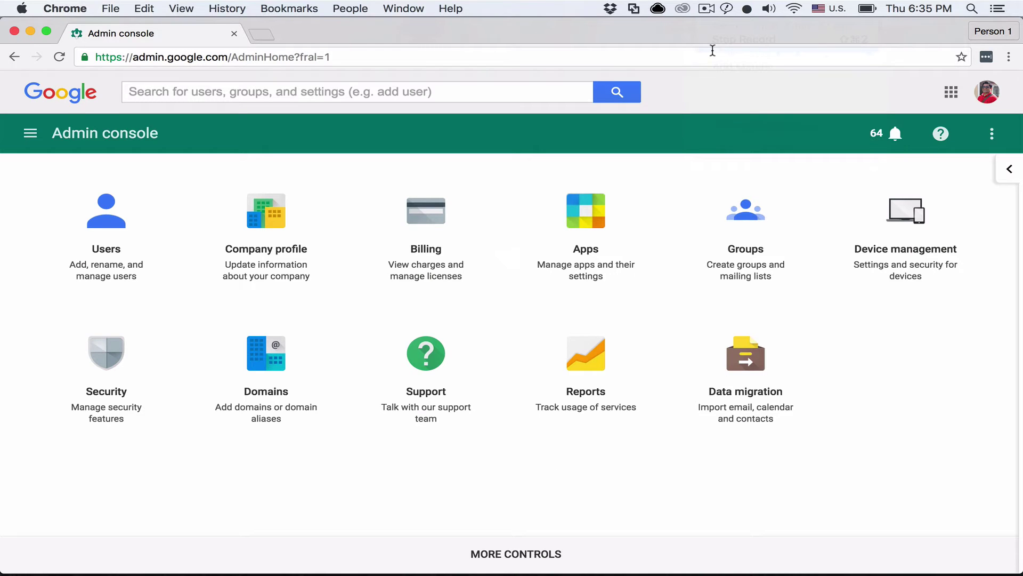
- Open the Gmail settings through Apps and then Google Apps
left_click(585, 207)
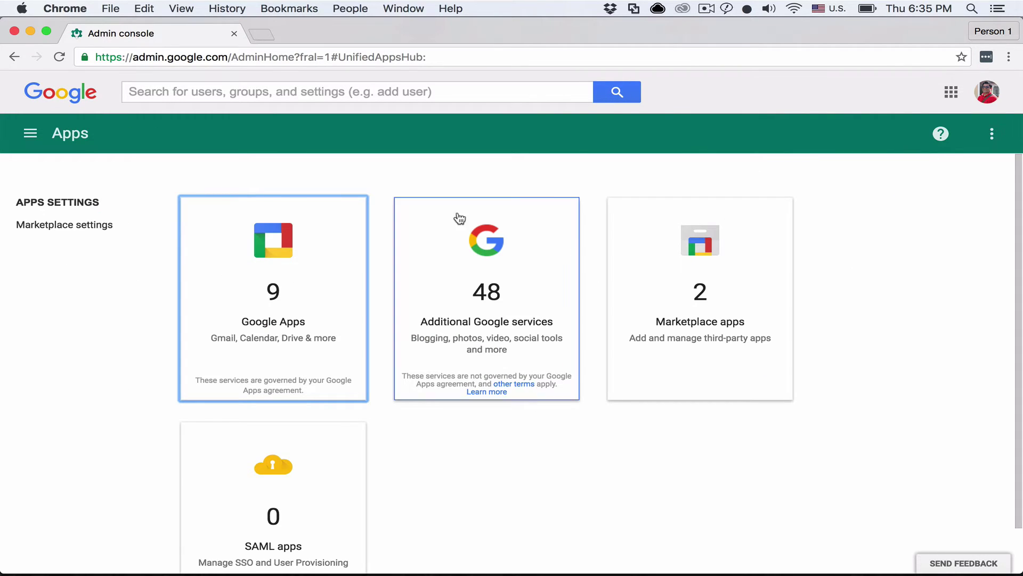
left_click(310, 306)
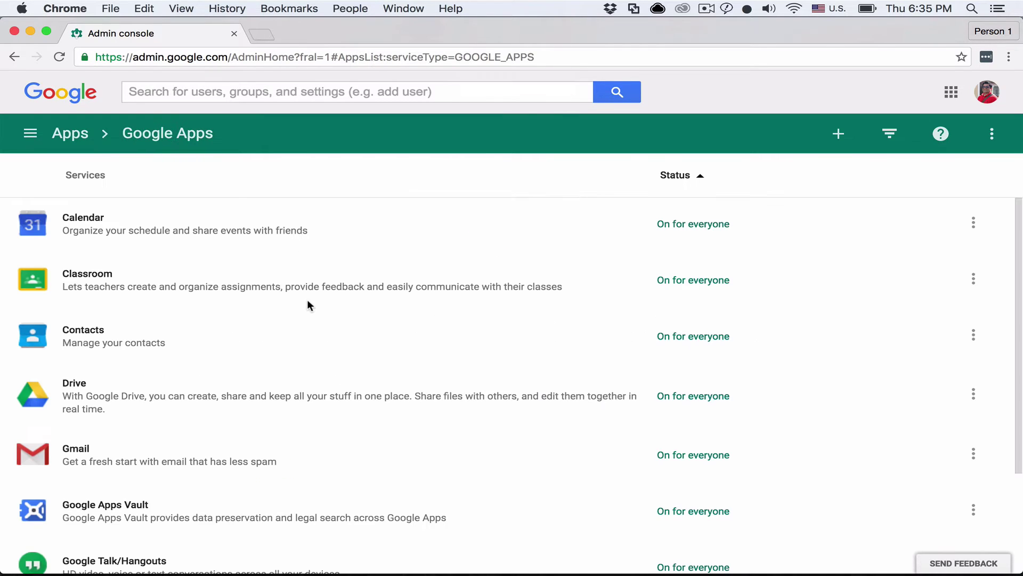
scroll(257, 399, "down", 1)
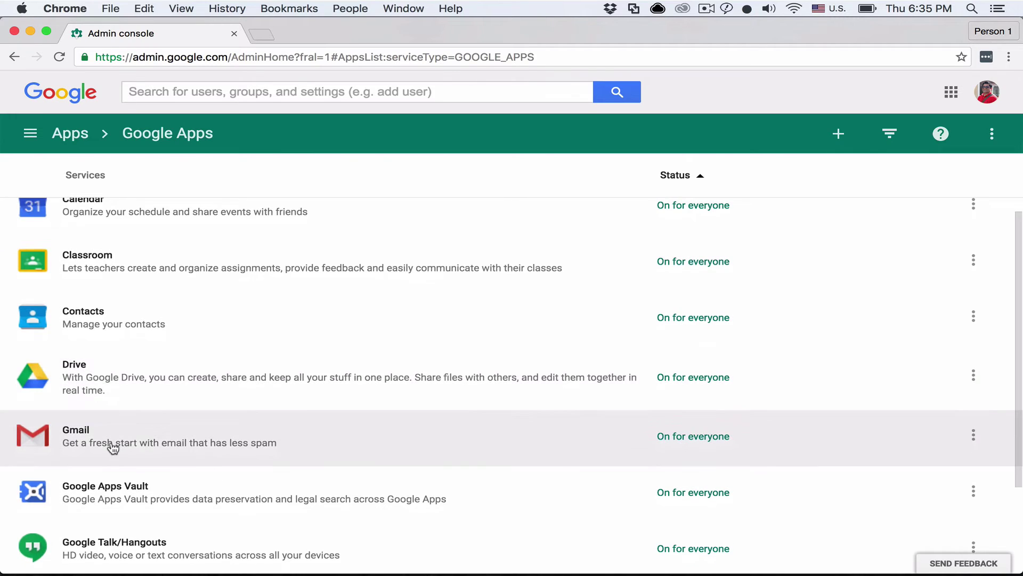
left_click(112, 447)
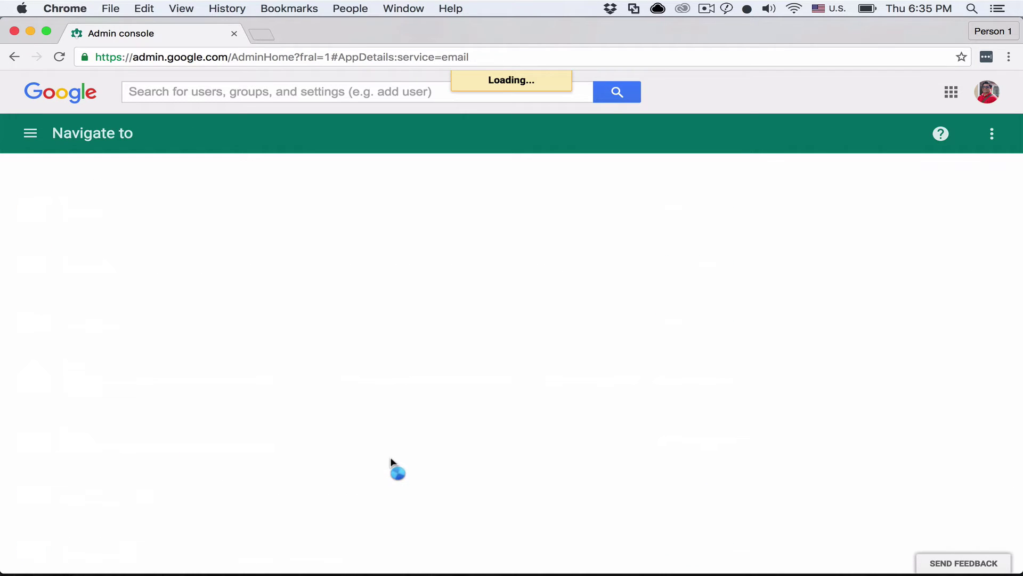
- Expand Gmail's Default routing section and start adding a new setting
scroll(390, 460, "down", 1)
scroll(393, 464, "down", 4)
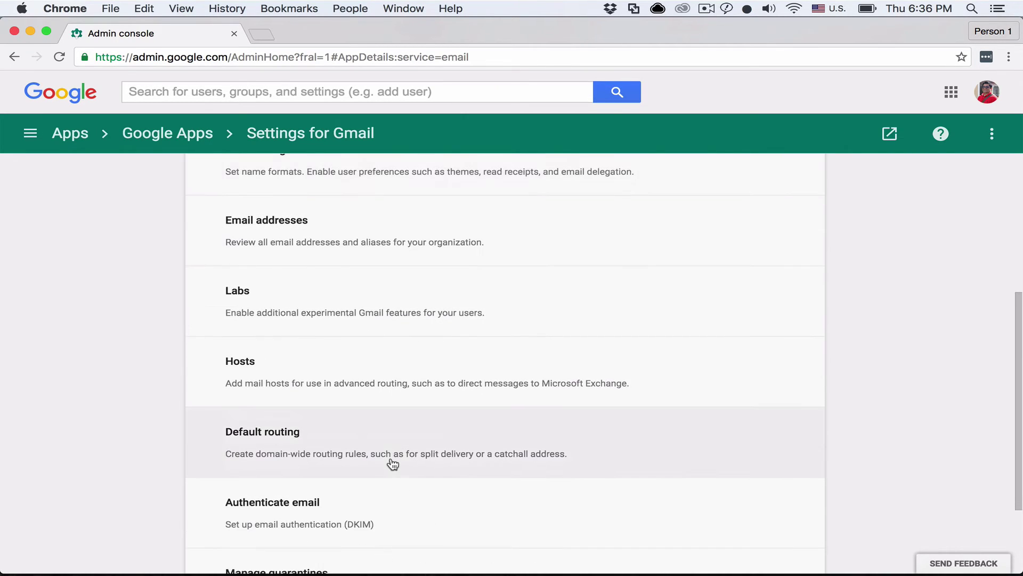
scroll(393, 464, "down", 3)
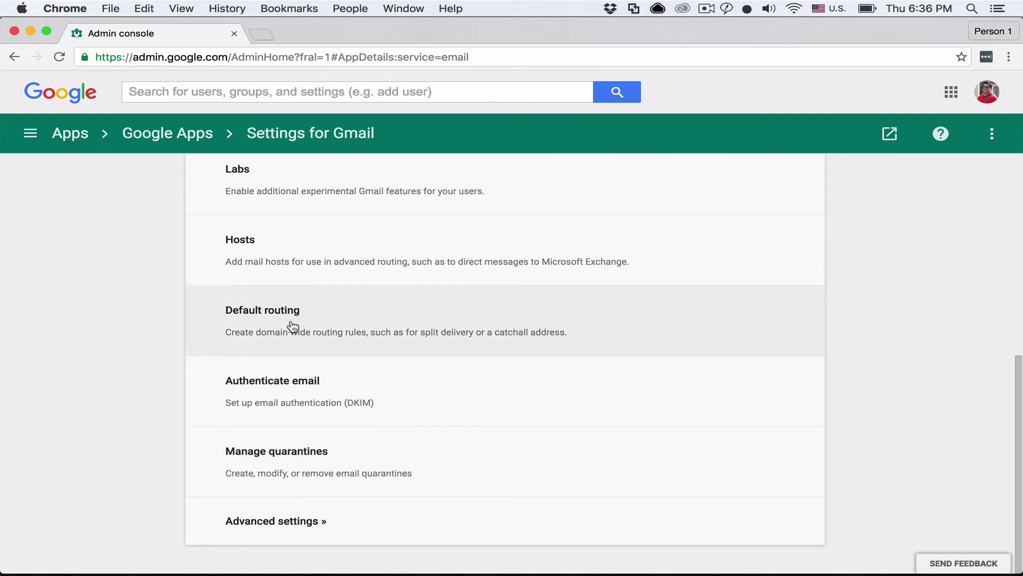
left_click(293, 327)
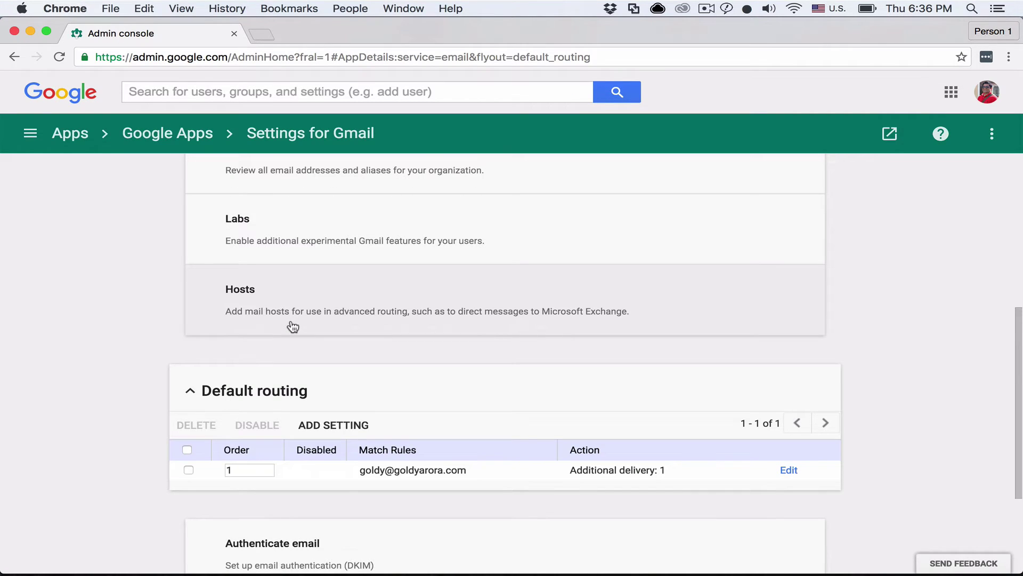
scroll(355, 379, "down", 1)
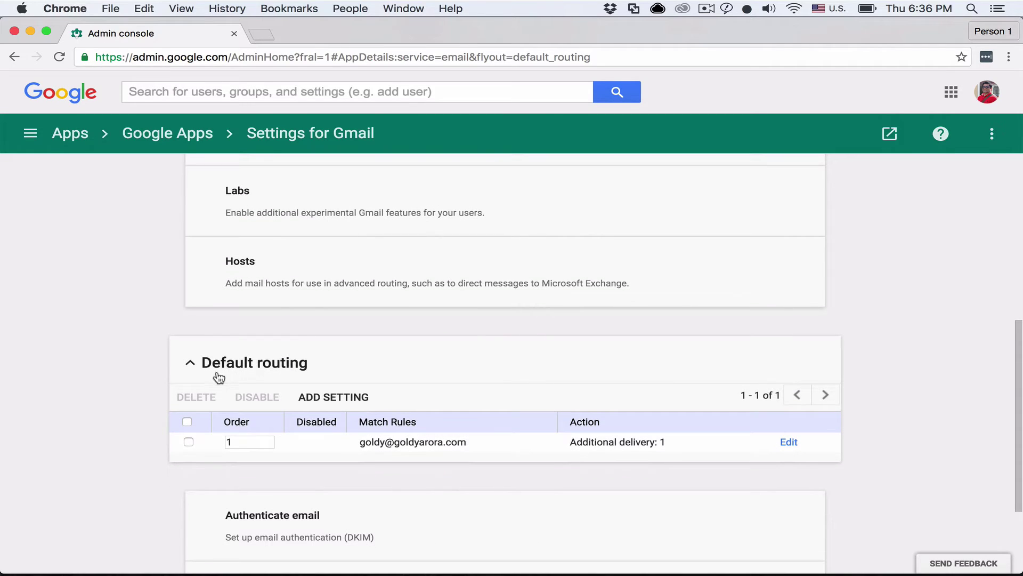
left_click(313, 401)
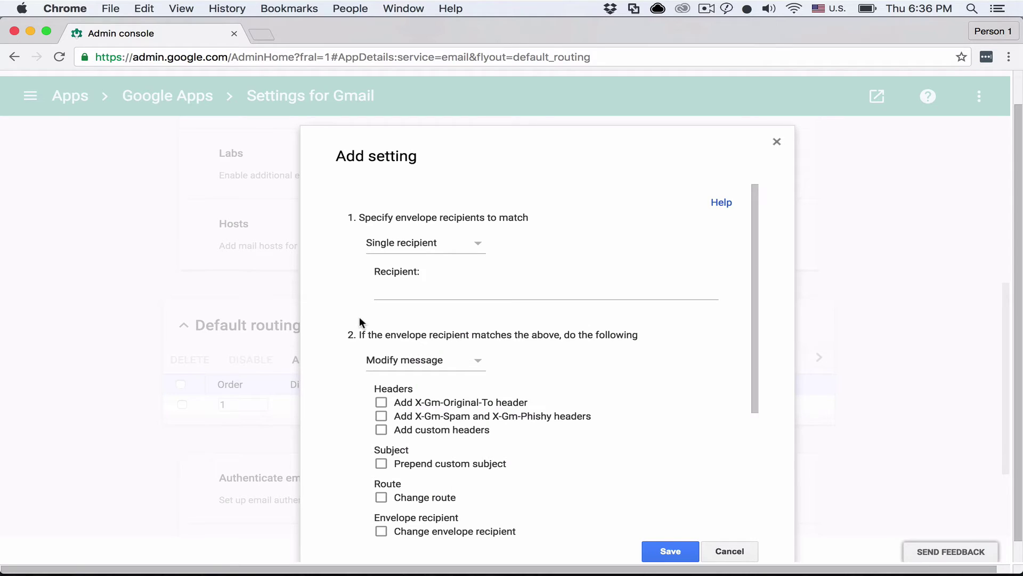
- Make the rule match All recipients and enable Change envelope recipient
left_click(476, 241)
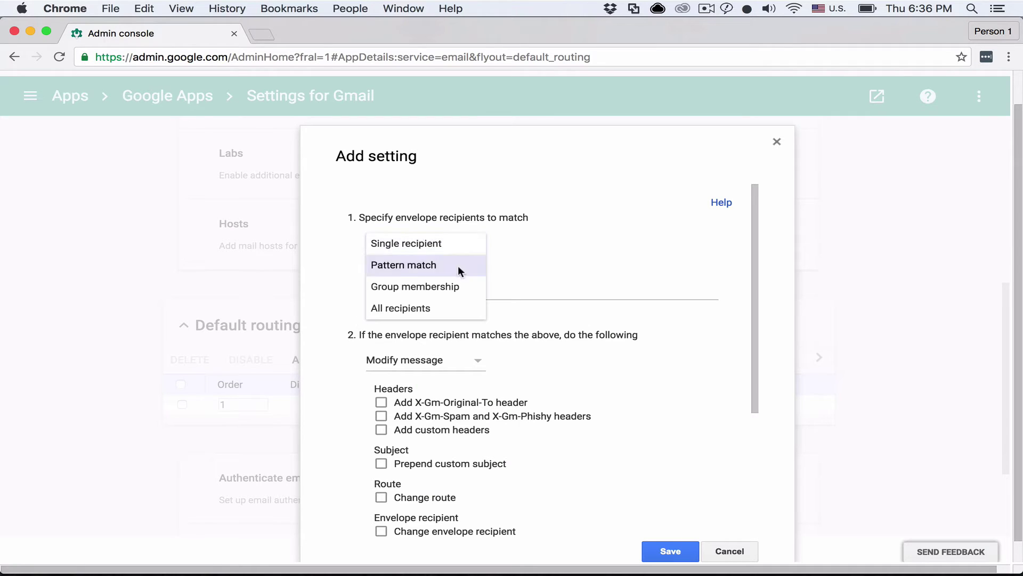
left_click(405, 309)
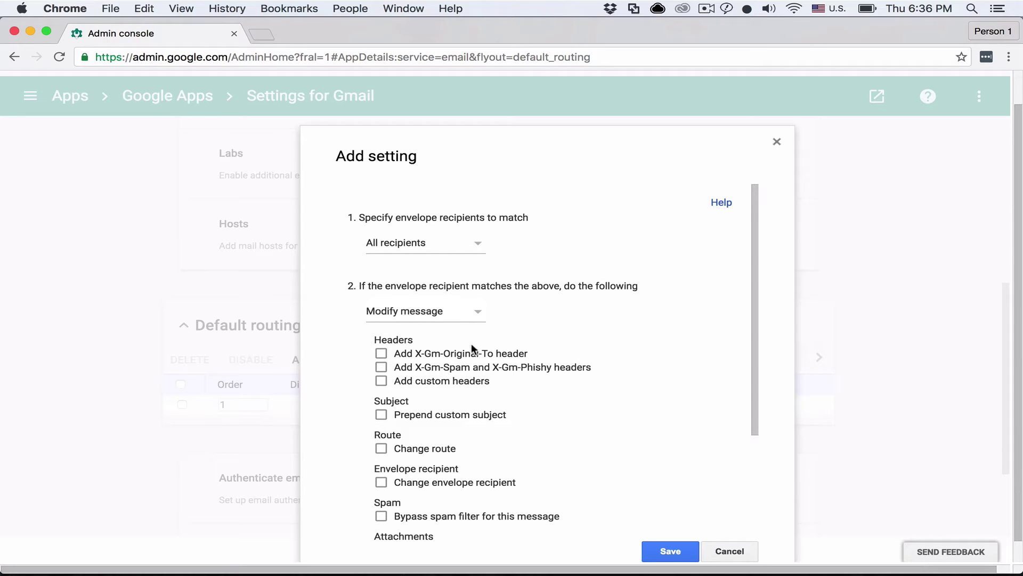
scroll(471, 344, "down", 3)
scroll(471, 343, "down", 2)
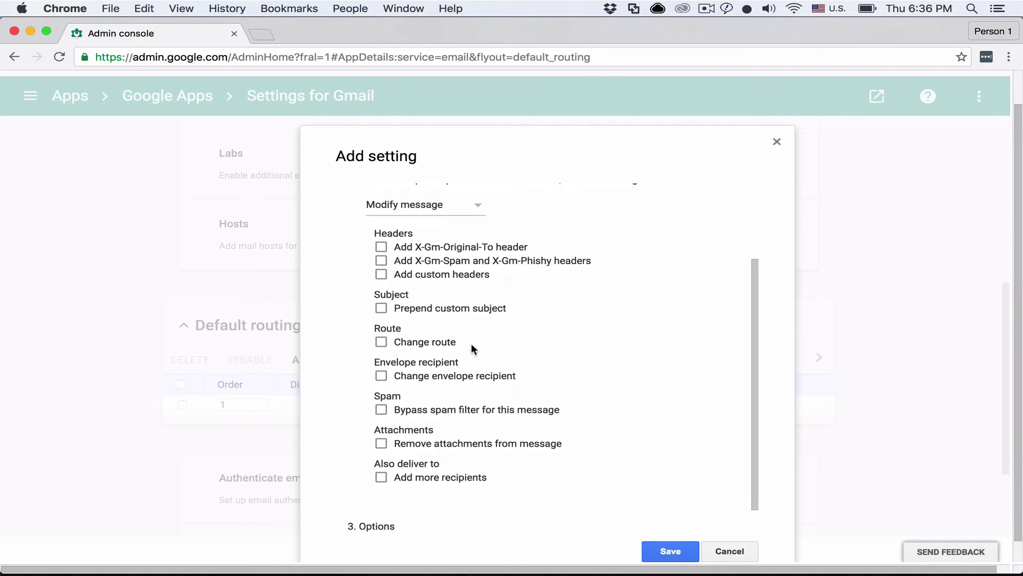
left_click(380, 376)
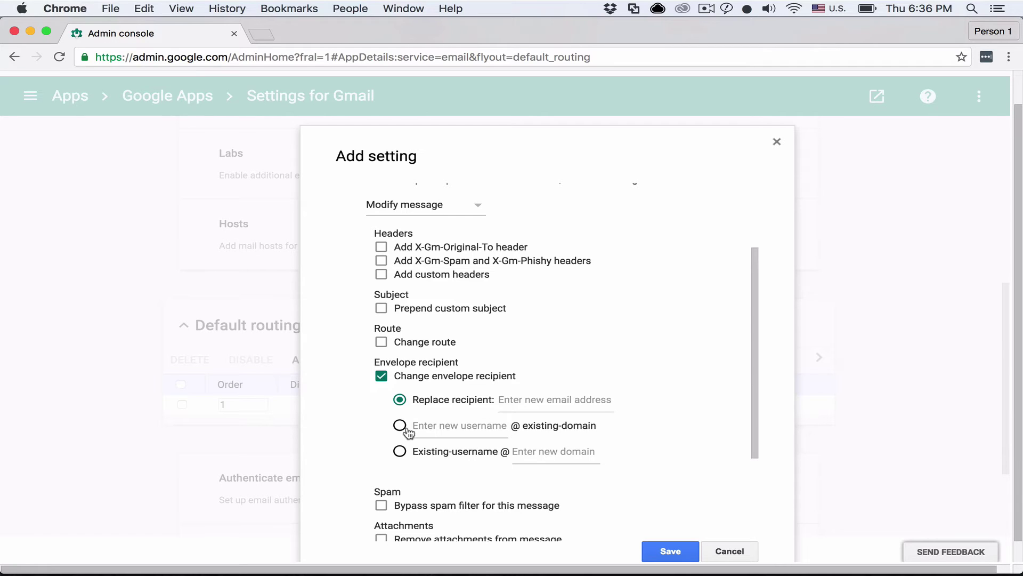
- Enter the catch-all address as the replacement recipient
left_click(523, 399)
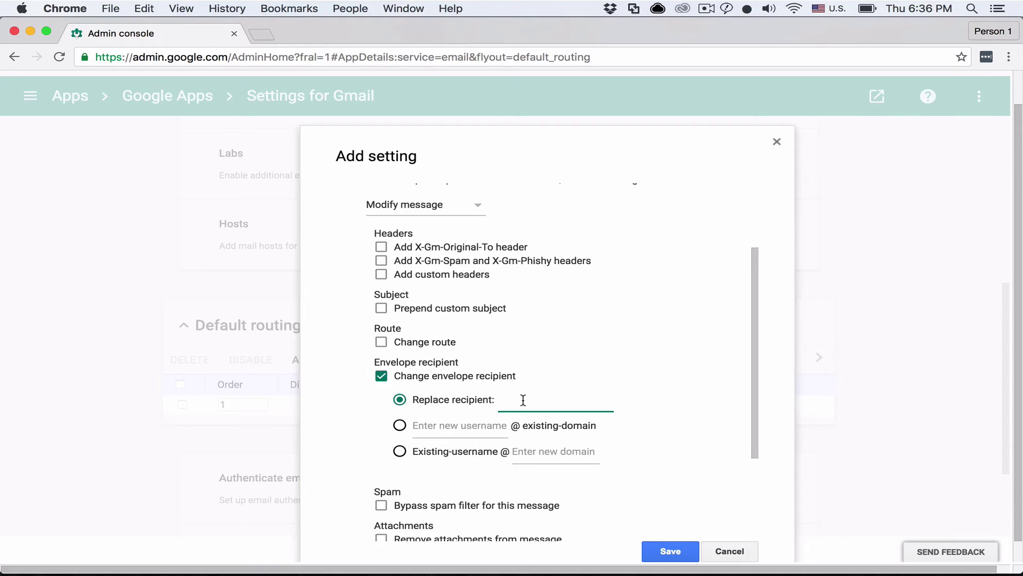
type("eggs")
key("BackSpace")
key("space")
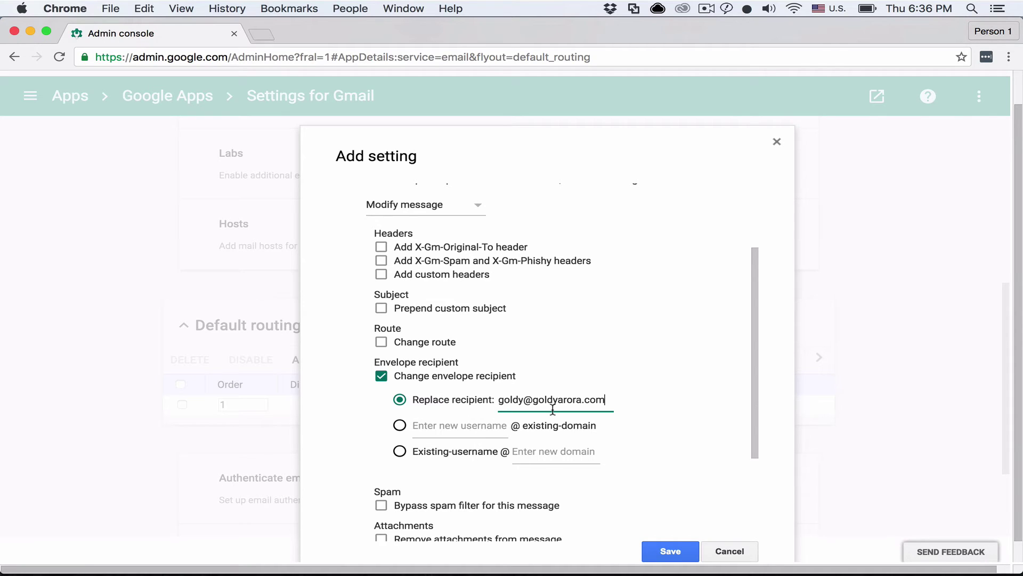
- Review the rule, keeping it limited to non-recognized addresses
scroll(469, 421, "down", 3)
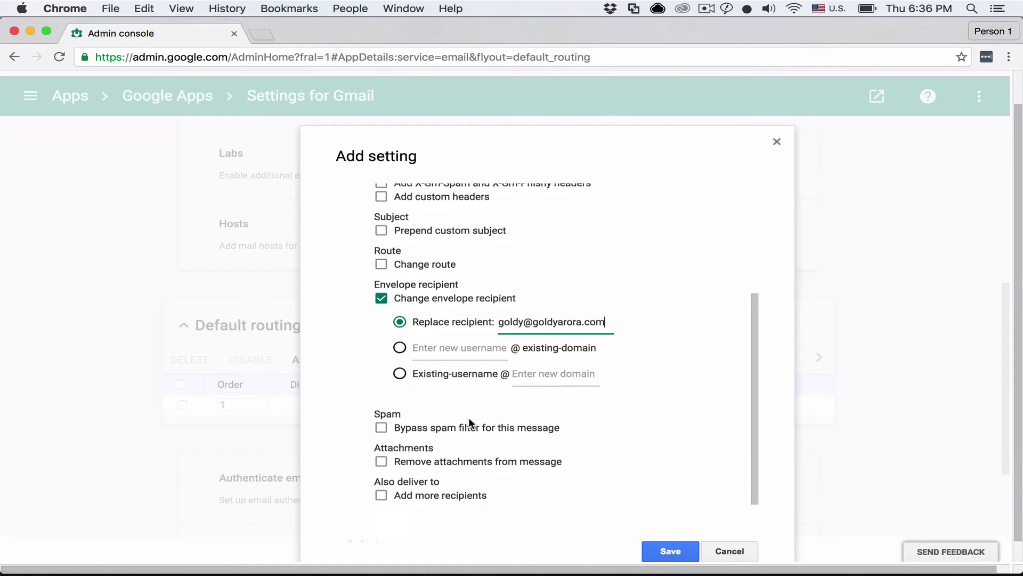
scroll(469, 418, "down", 5)
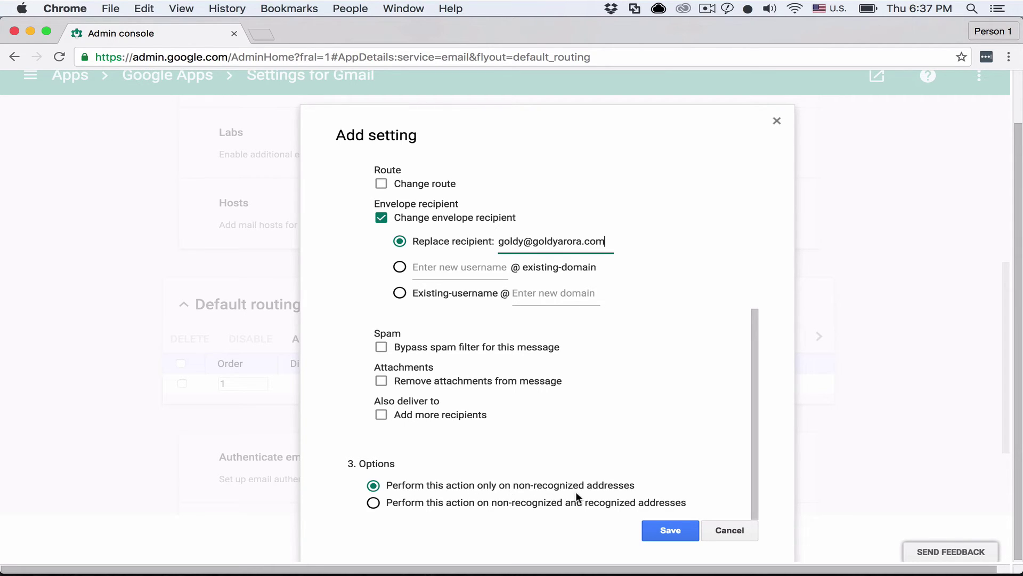
scroll(628, 443, "up", 1)
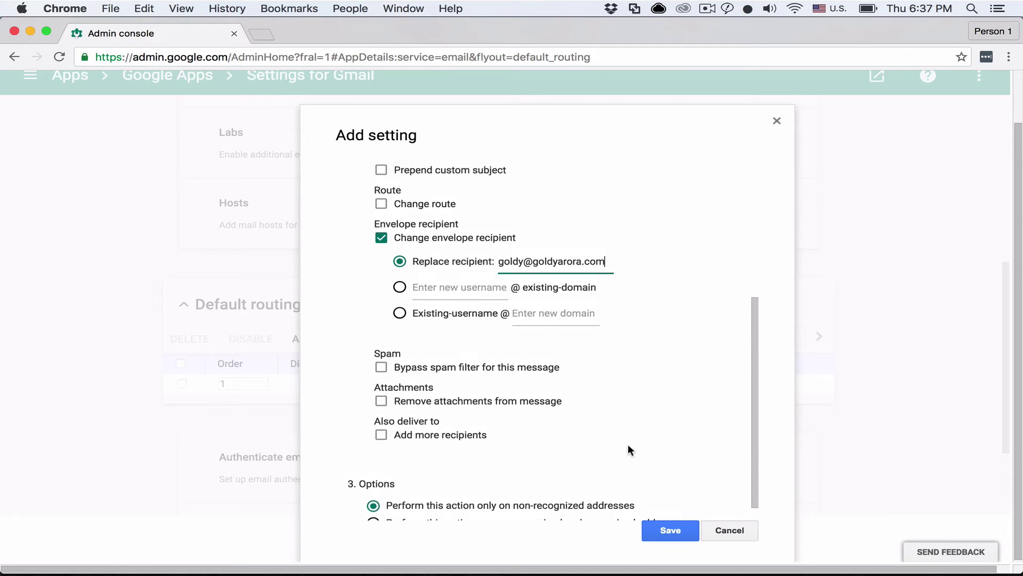
scroll(628, 443, "up", 1)
scroll(628, 444, "up", 2)
scroll(628, 443, "up", 2)
scroll(628, 444, "up", 1)
scroll(618, 443, "up", 2)
scroll(575, 378, "up", 2)
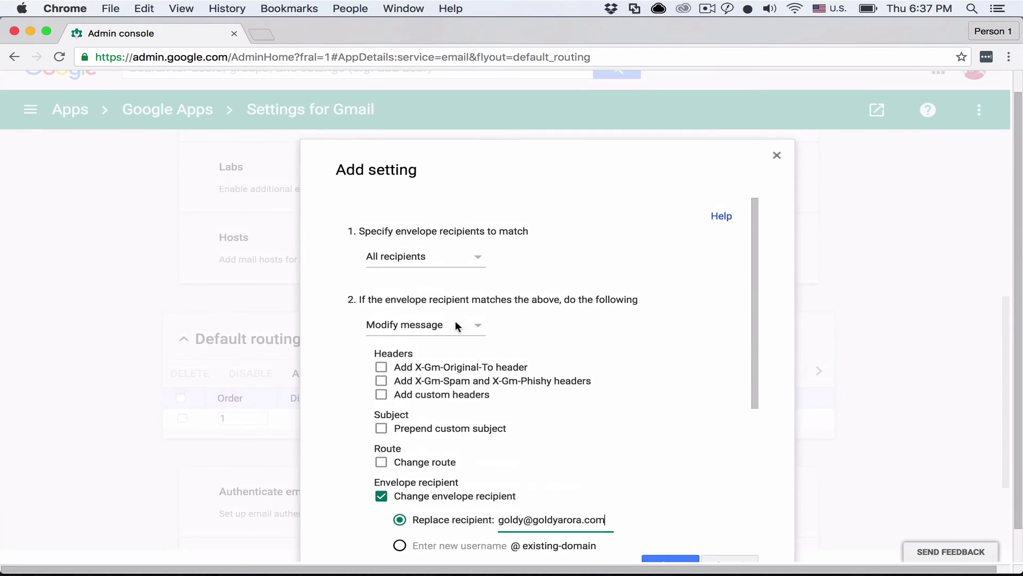
scroll(552, 350, "down", 1)
scroll(552, 351, "down", 1)
scroll(553, 350, "down", 2)
scroll(552, 350, "down", 1)
scroll(552, 351, "down", 1)
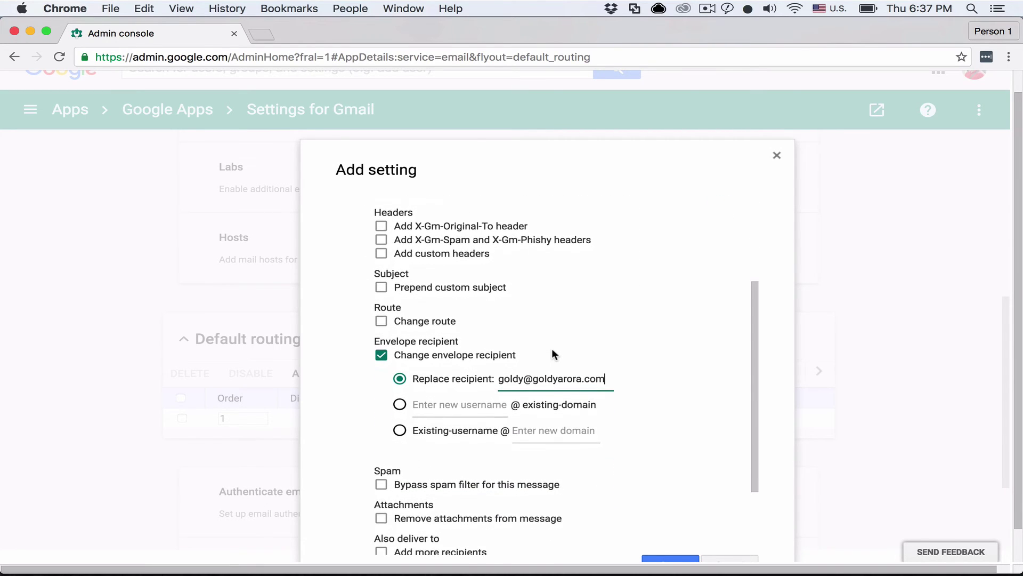
scroll(552, 350, "down", 1)
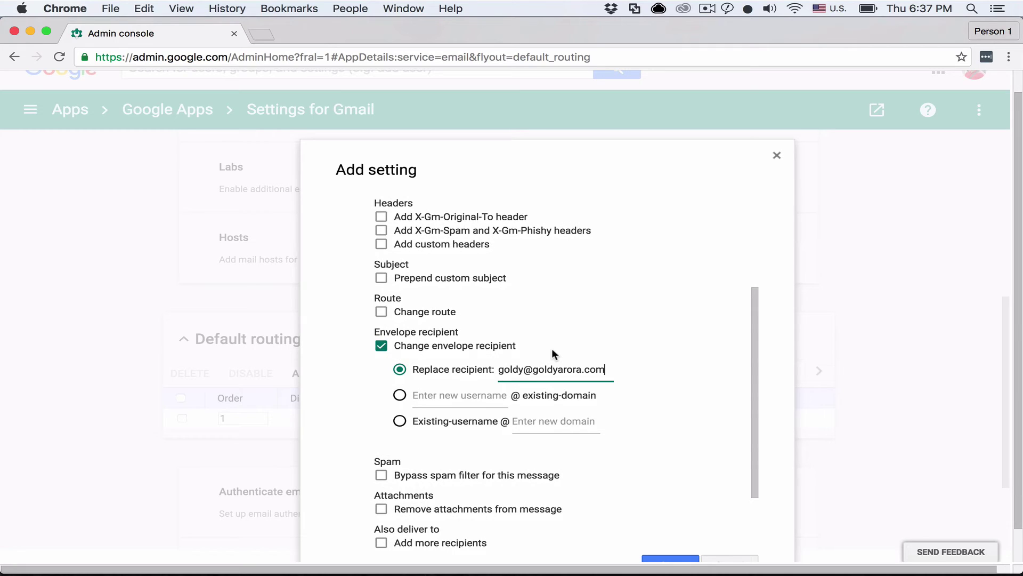
scroll(553, 351, "down", 1)
scroll(553, 351, "down", 1)
scroll(553, 351, "down", 1)
scroll(552, 351, "down", 1)
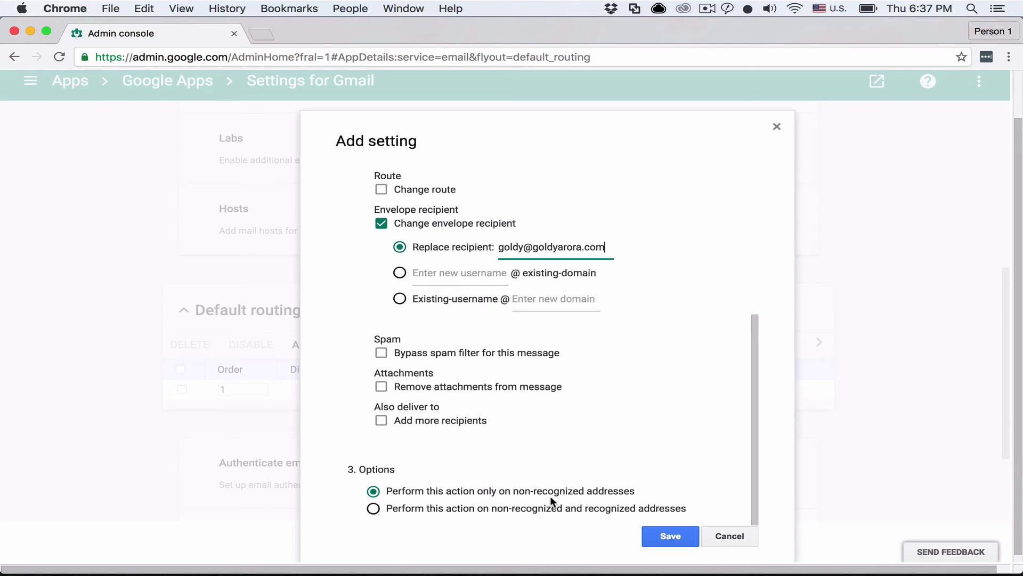
scroll(564, 393, "up", 2)
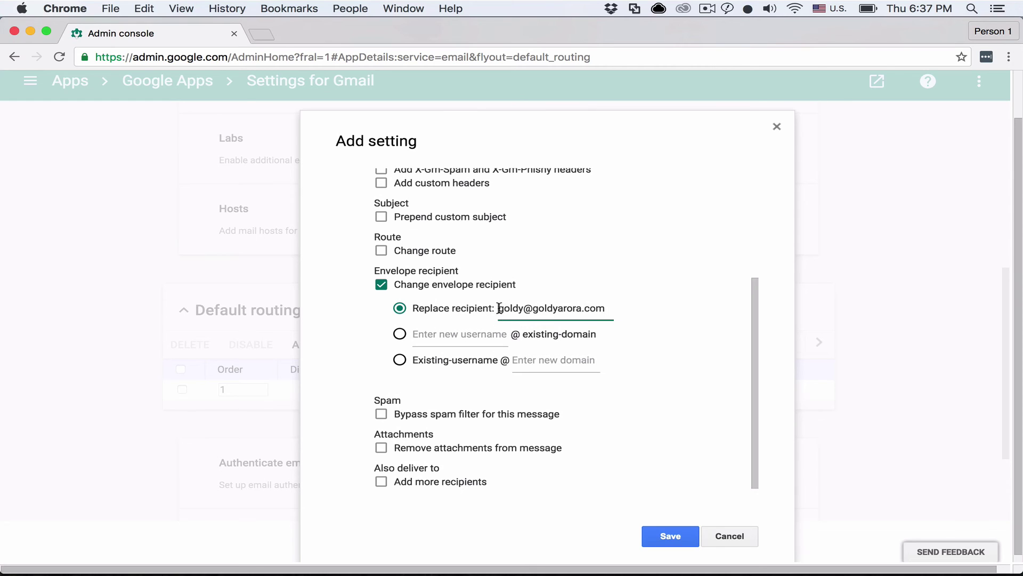
- Double-check the replacement address, then save the rule and review the routing list
left_click_drag(507, 308, 610, 310)
left_click(610, 309)
left_click(669, 537)
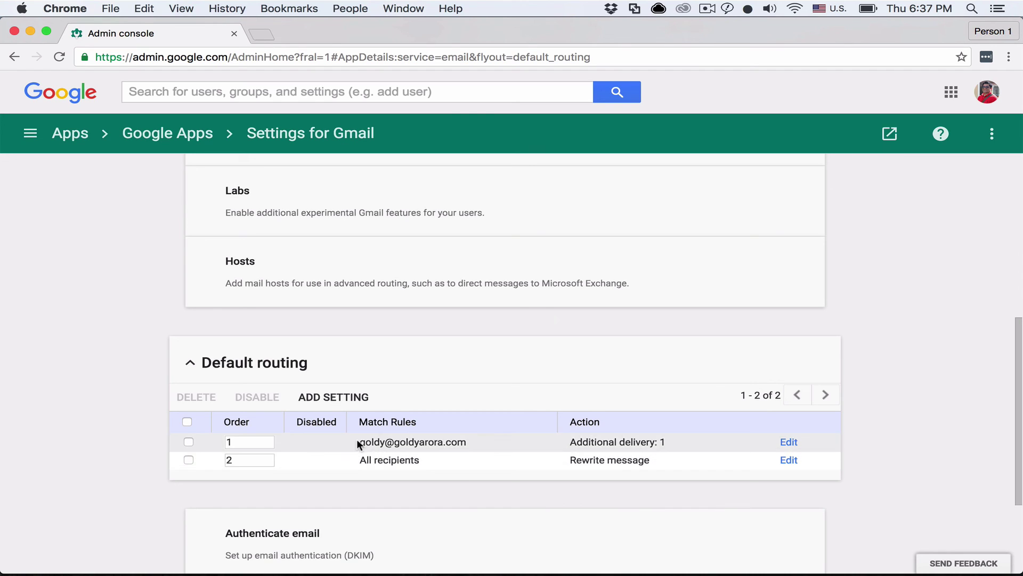
left_click_drag(359, 442, 465, 443)
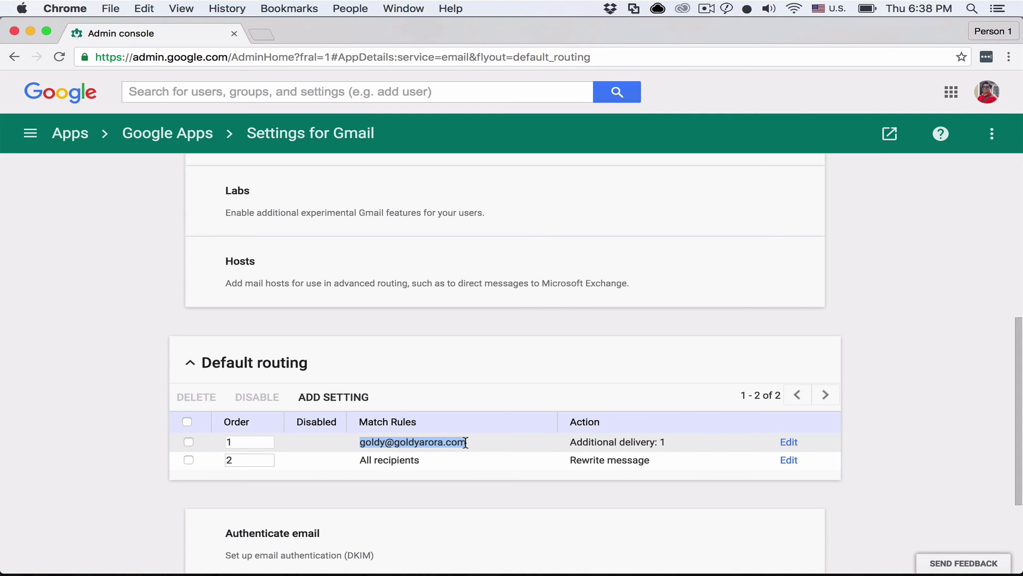